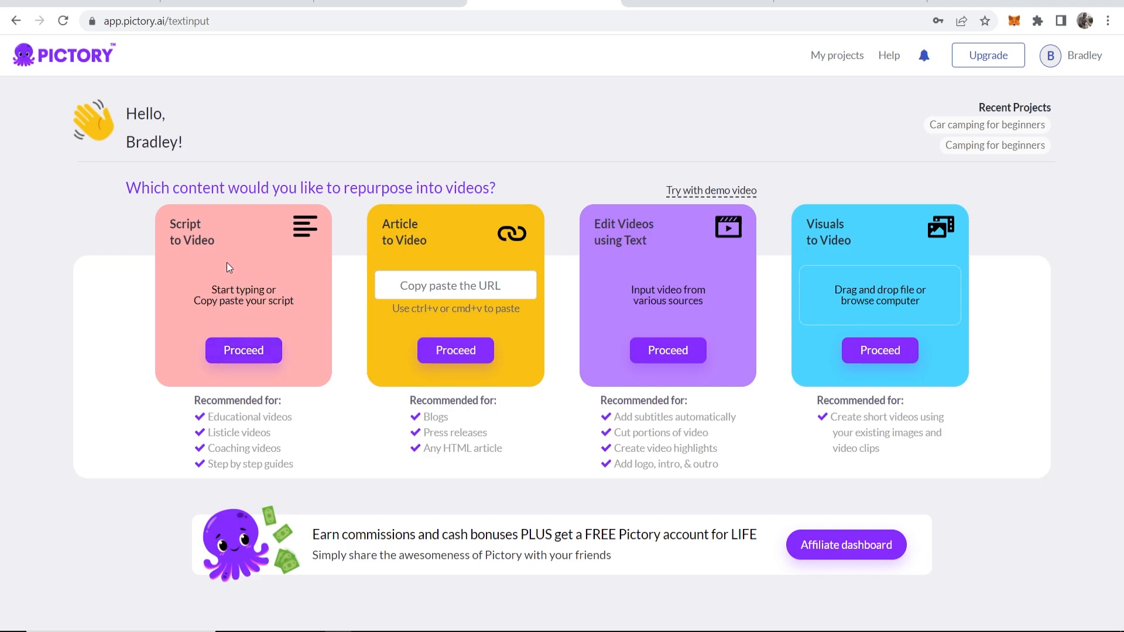
Step: Start a script-to-video project and review the car camping article in ChatGPT before returning to the script editor
{"action": "left_click", "coordinate": [227, 352]}
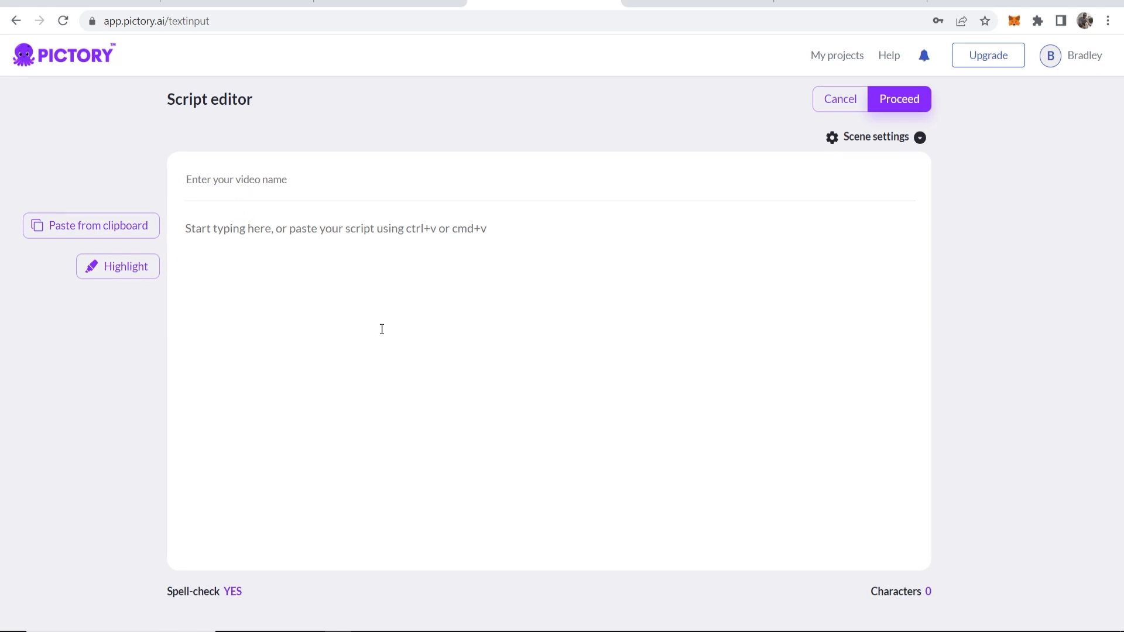
{"action": "left_click", "coordinate": [381, 4]}
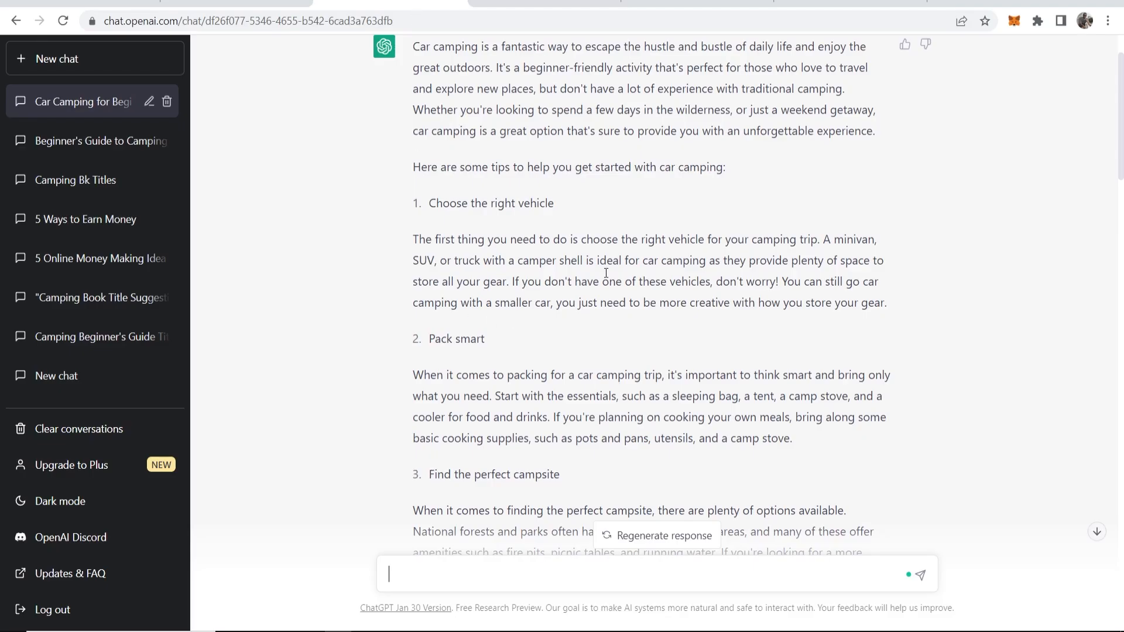
{"action": "scroll", "coordinate": [605, 258], "scroll_direction": "up", "scroll_amount": 1}
{"action": "scroll", "coordinate": [655, 290], "scroll_direction": "down", "scroll_amount": 3}
{"action": "scroll", "coordinate": [656, 290], "scroll_direction": "down", "scroll_amount": 3}
{"action": "scroll", "coordinate": [661, 323], "scroll_direction": "up", "scroll_amount": 3}
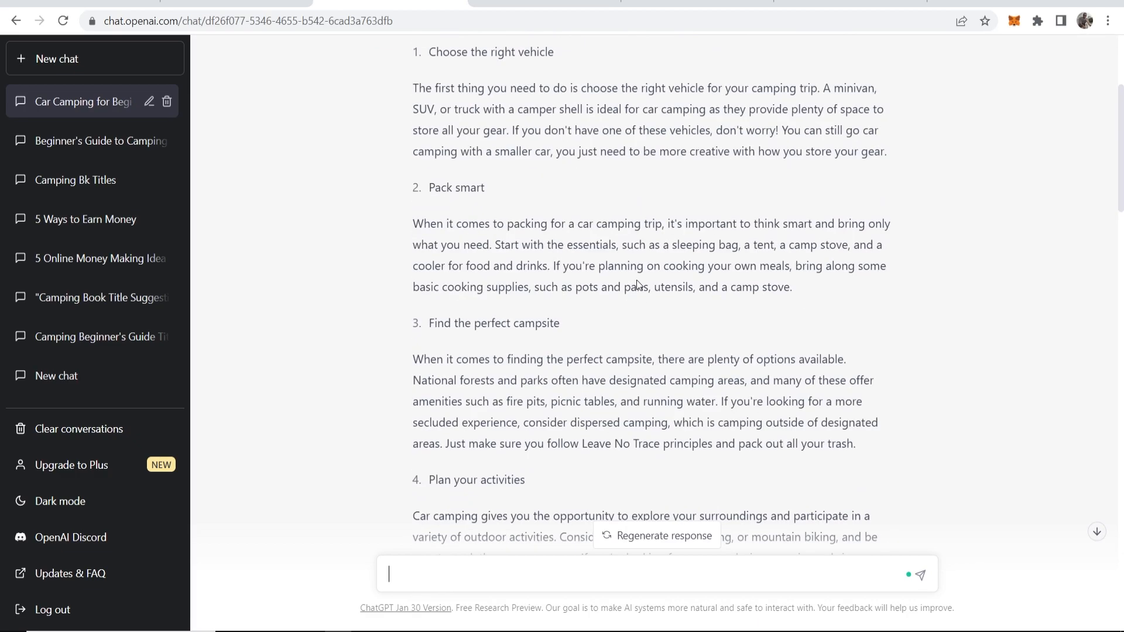
{"action": "key", "text": "ctrl+Tab"}
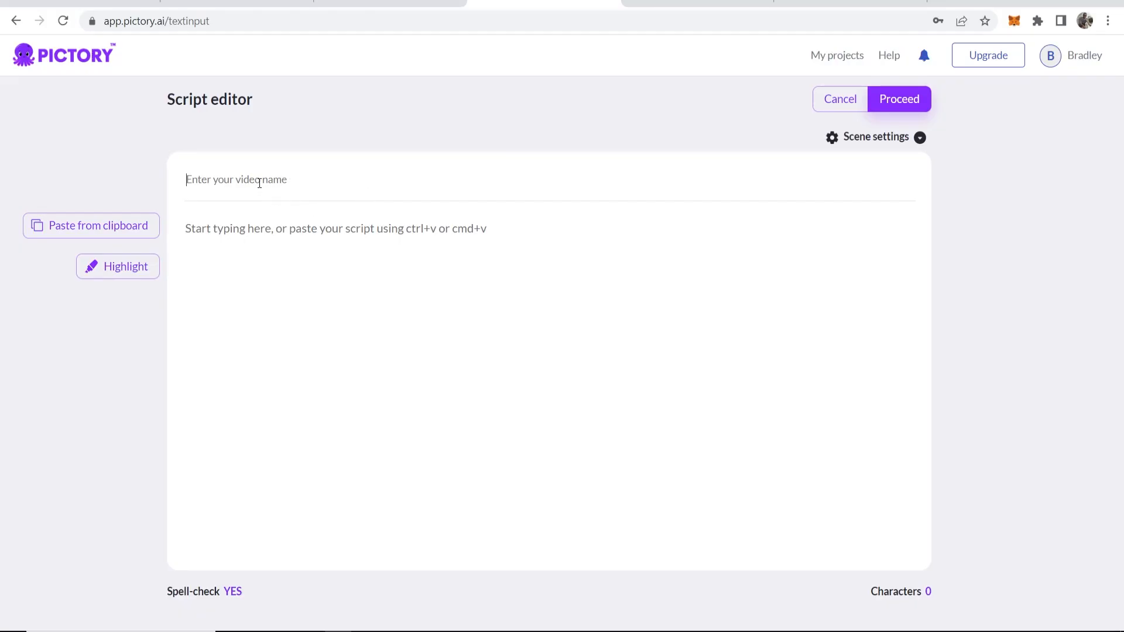
Step: Name the video "Car Camping For Beginners", paste the copied car camping article as its script and proceed to the templates
{"action": "type", "text": "Car Camping For Beginners"}
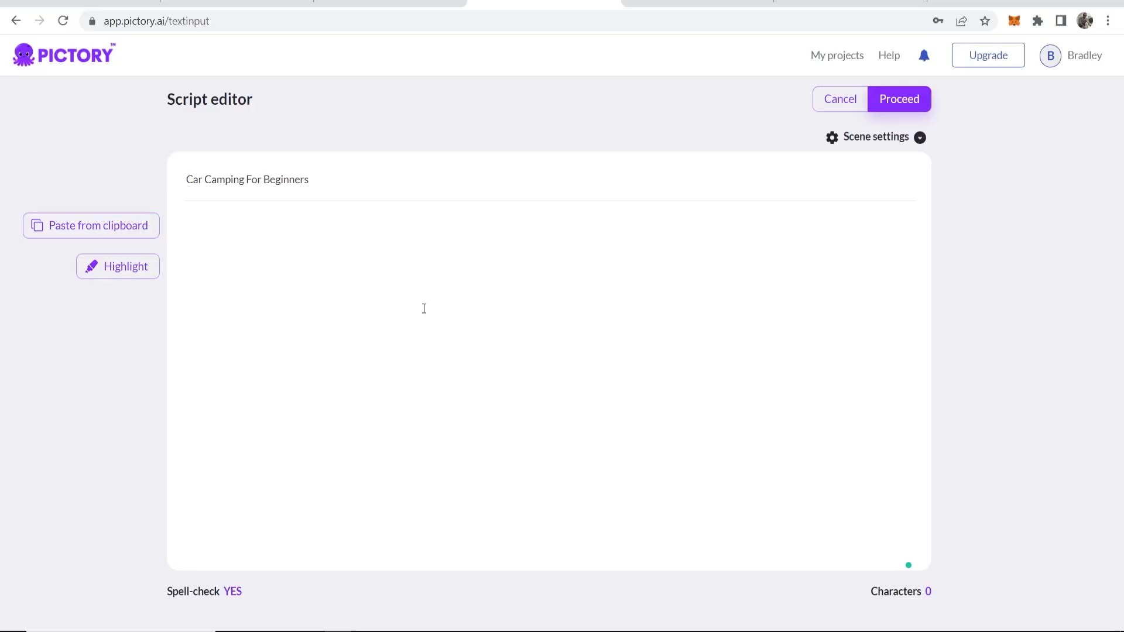
{"action": "key", "text": "ctrl+v"}
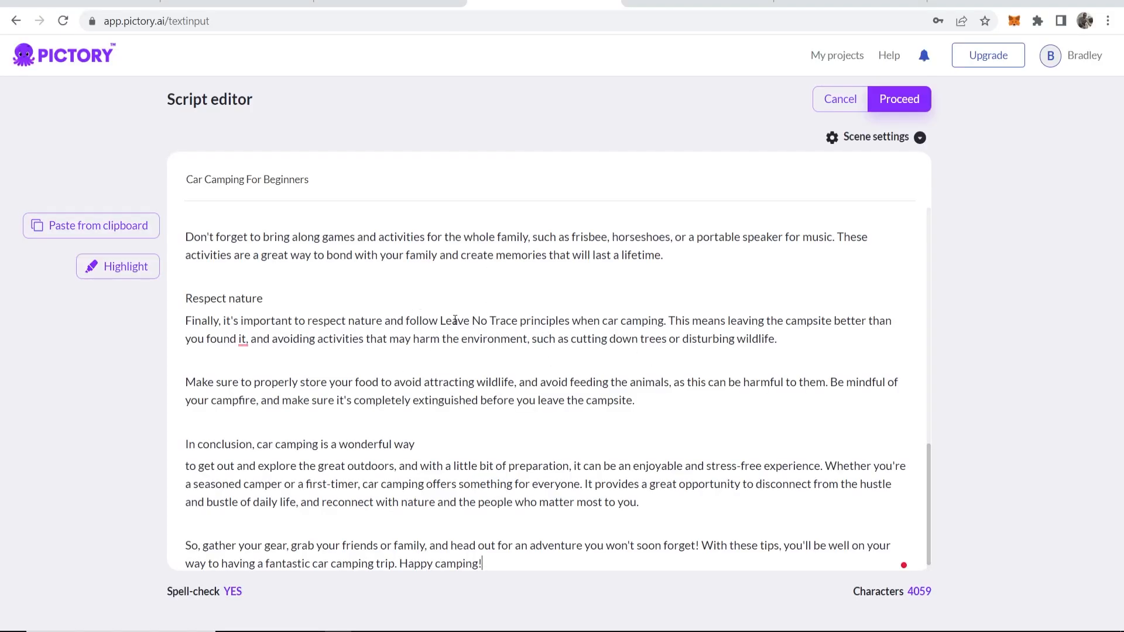
{"action": "scroll", "coordinate": [465, 320], "scroll_direction": "up", "scroll_amount": 15}
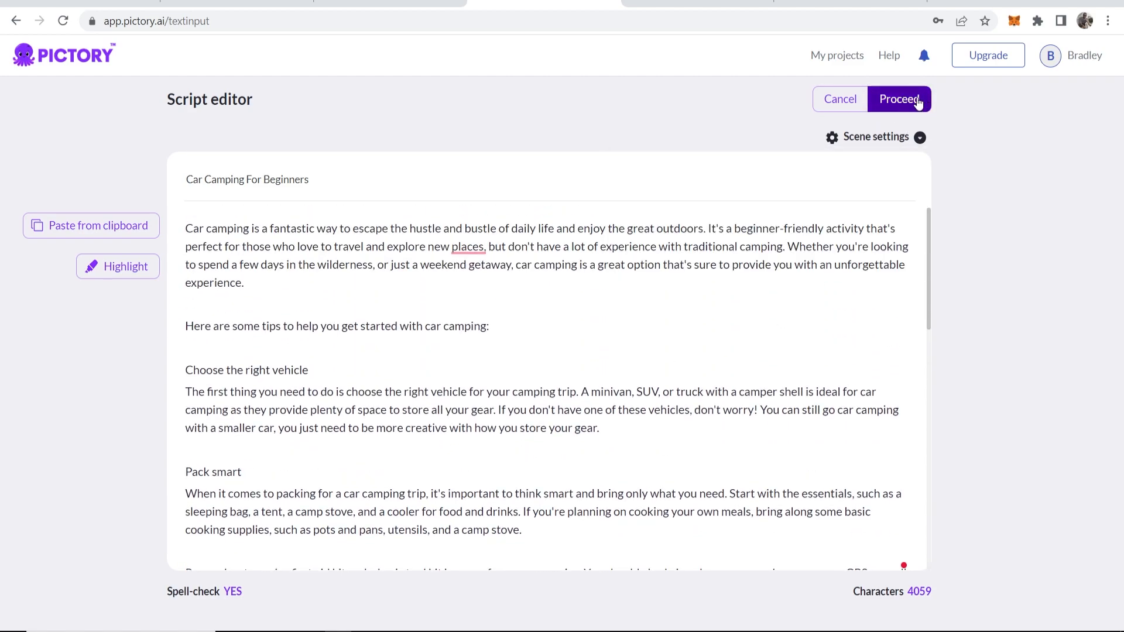
{"action": "left_click", "coordinate": [929, 107]}
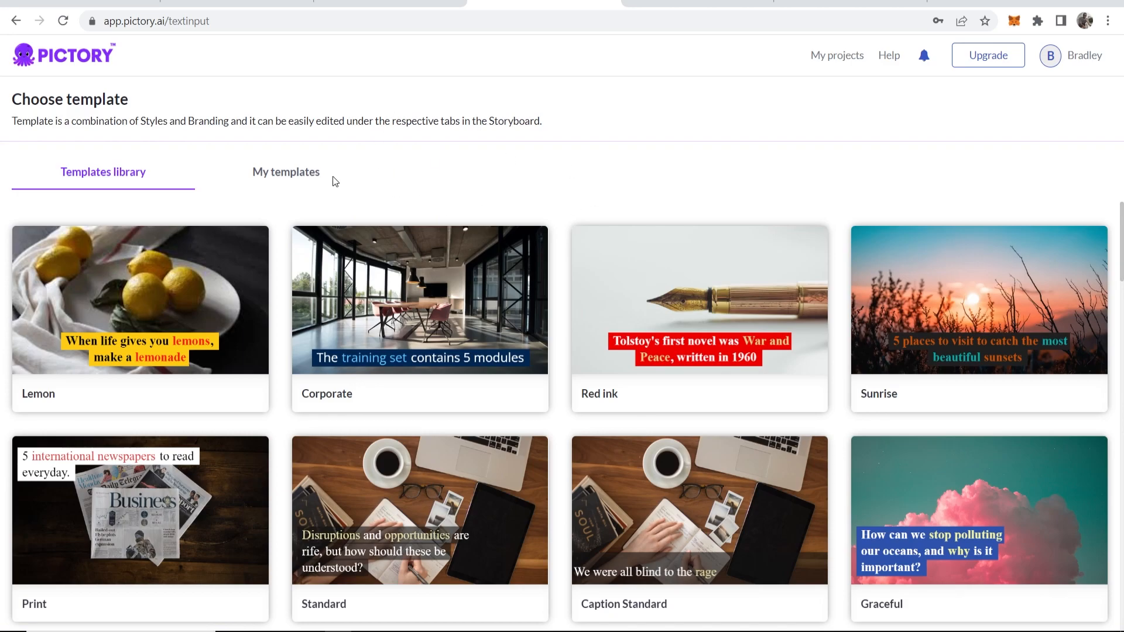
Step: Choose the Subtitle default template with a 16:9 aspect ratio for the video
{"action": "mouse_move", "coordinate": [469, 338]}
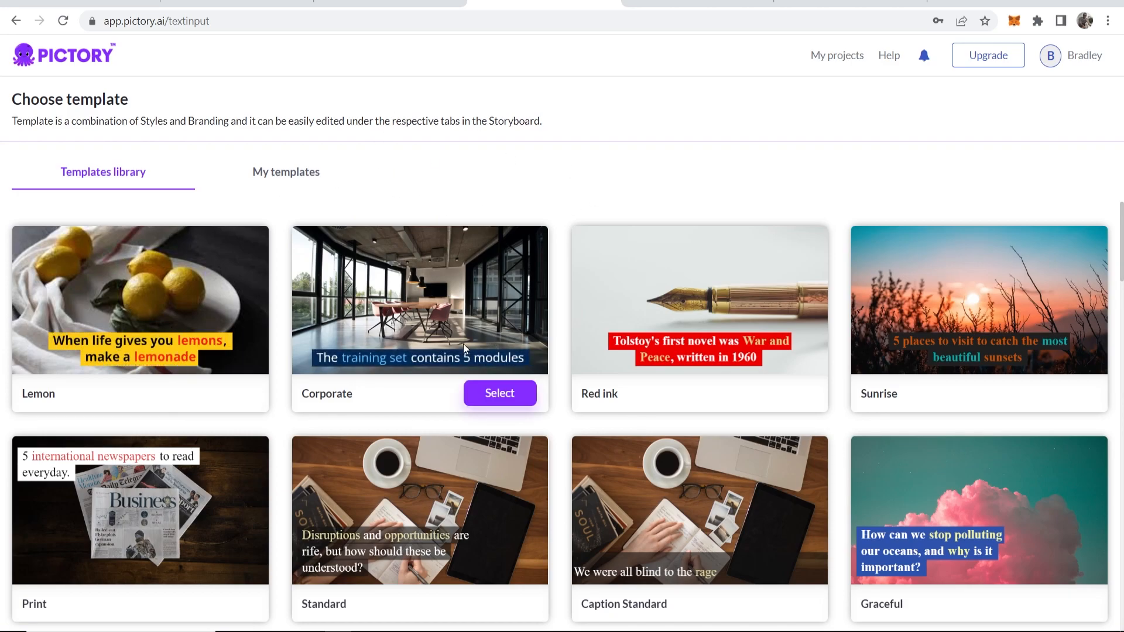
{"action": "scroll", "coordinate": [463, 344], "scroll_direction": "down", "scroll_amount": 6}
{"action": "scroll", "coordinate": [238, 354], "scroll_direction": "down", "scroll_amount": 3}
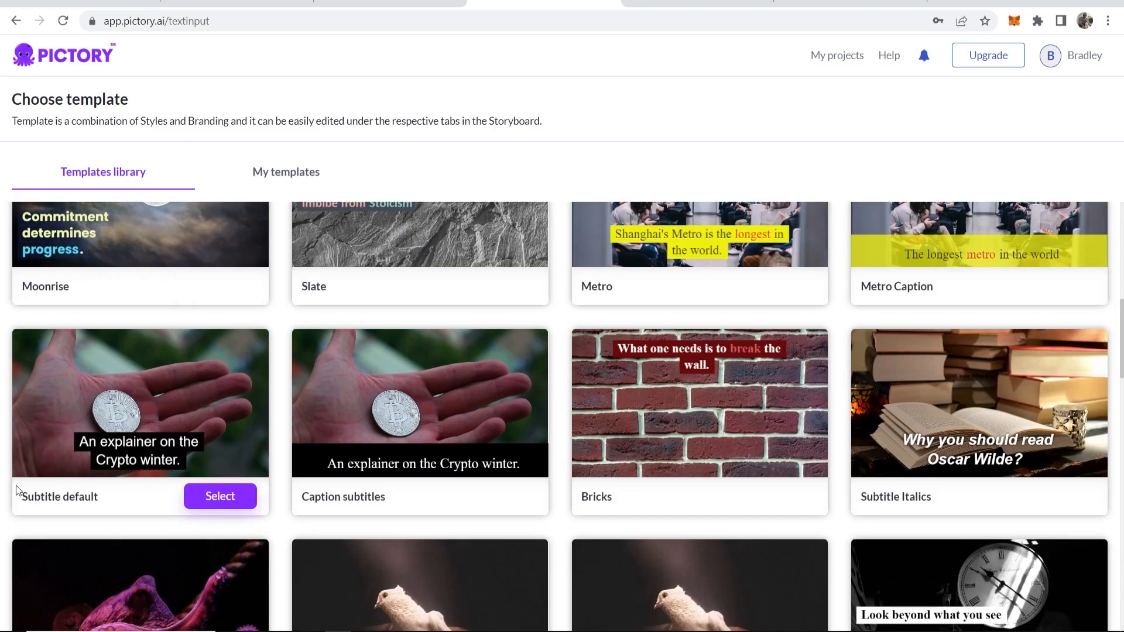
{"action": "scroll", "coordinate": [124, 450], "scroll_direction": "down", "scroll_amount": 1}
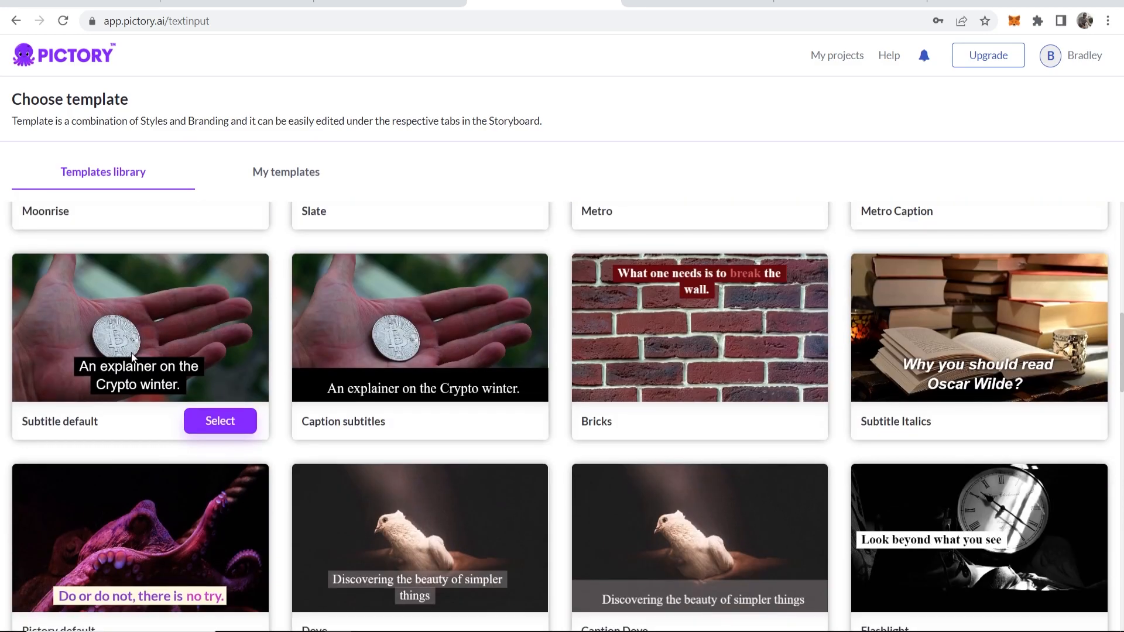
{"action": "left_click", "coordinate": [217, 429]}
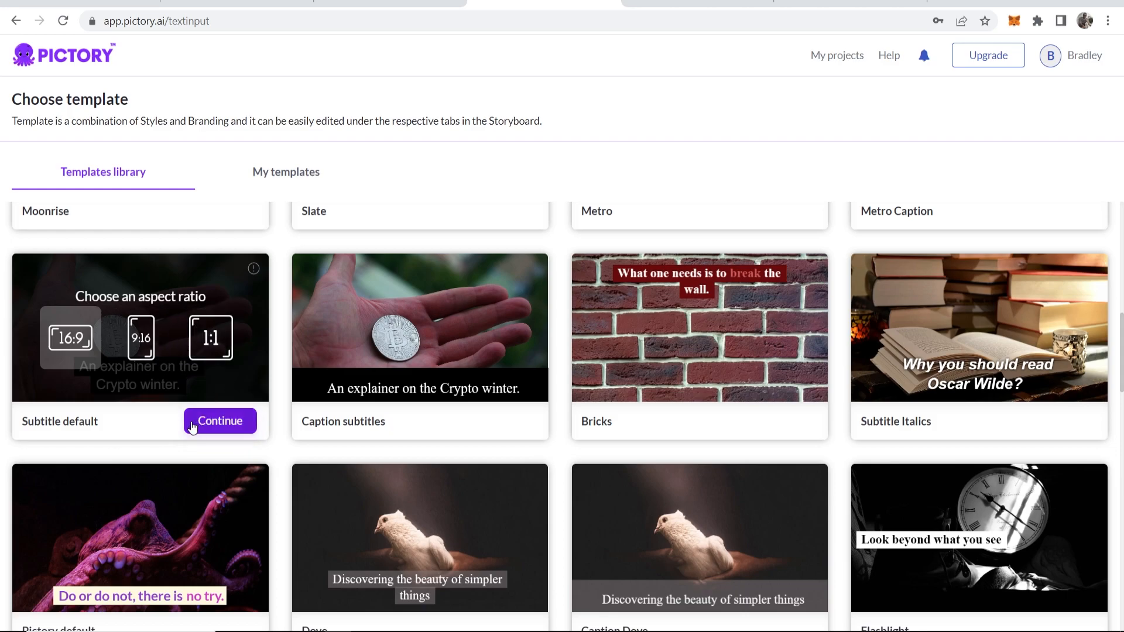
{"action": "left_click", "coordinate": [211, 421]}
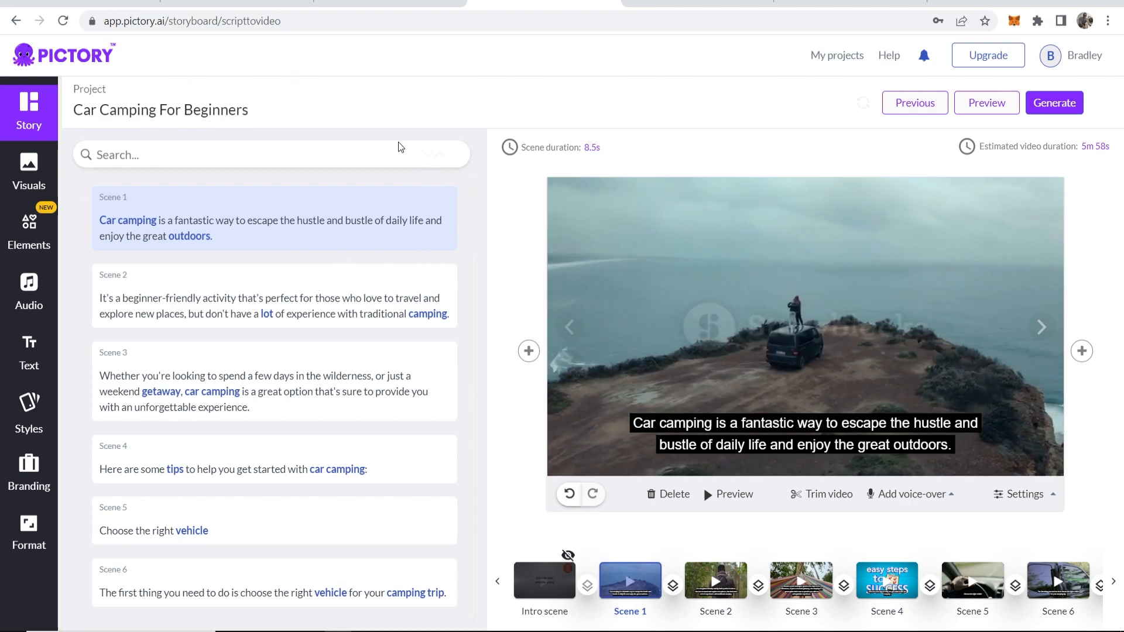
Step: Select the scene 1 caption to inspect its text formatting options, leaving the caption as it is
{"action": "left_click", "coordinate": [556, 148]}
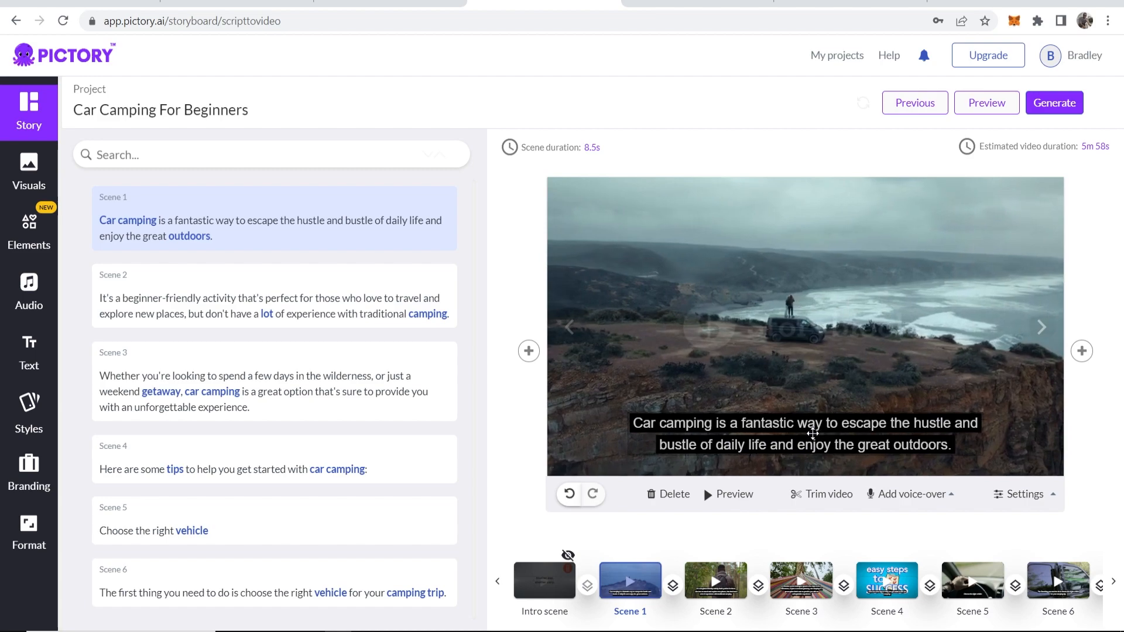
{"action": "left_click", "coordinate": [815, 433]}
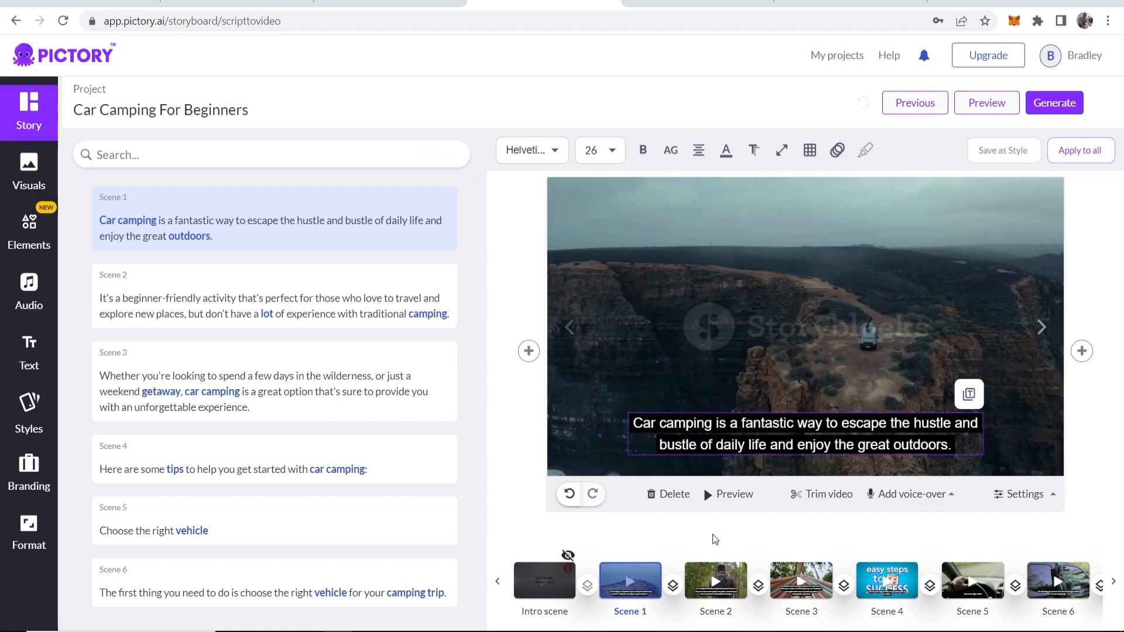
{"action": "left_click", "coordinate": [622, 242]}
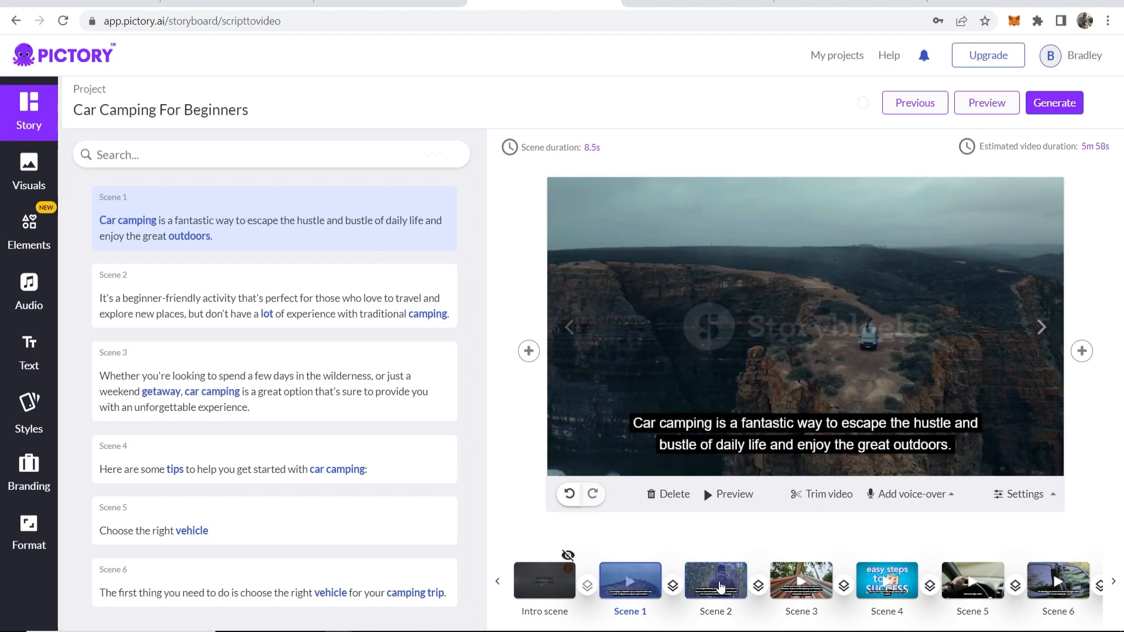
Step: Replace the scene 2 visual with the "explore" library clip of a hiker in an orange beanie walking through a forest
{"action": "left_click", "coordinate": [721, 586]}
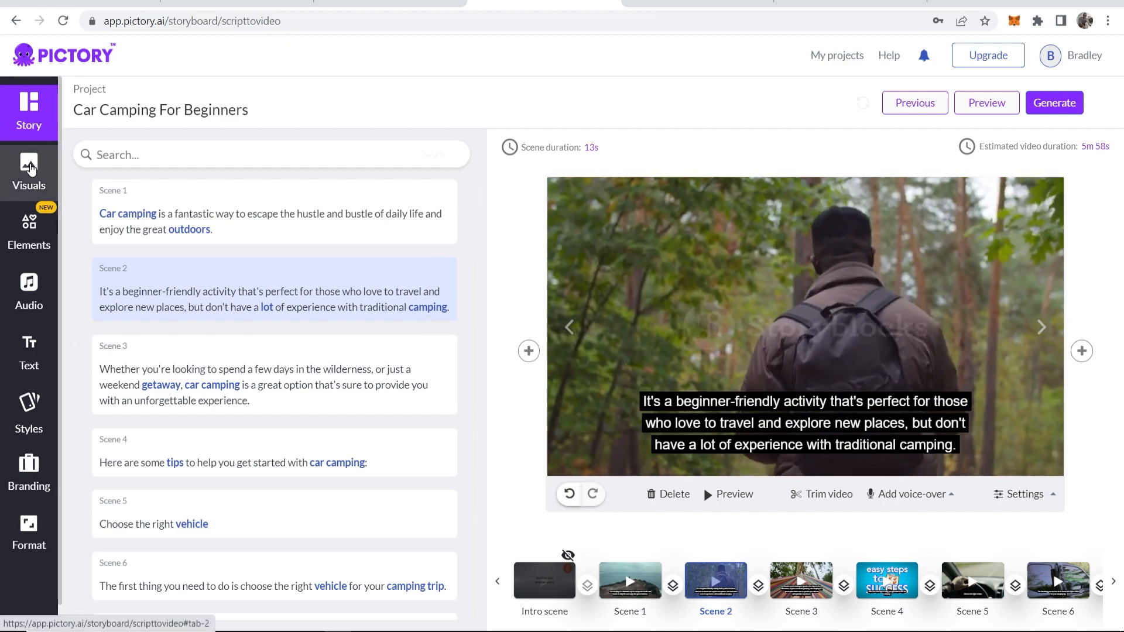
{"action": "left_click", "coordinate": [29, 169]}
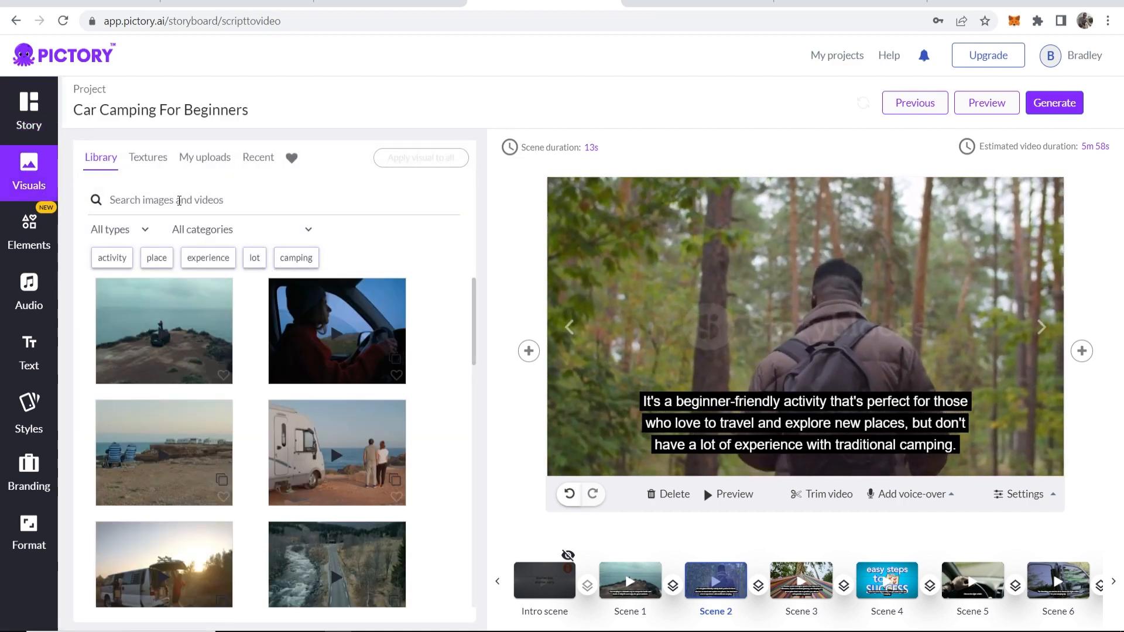
{"action": "left_click", "coordinate": [180, 201]}
{"action": "type", "text": "explore"}
{"action": "key", "text": "Return"}
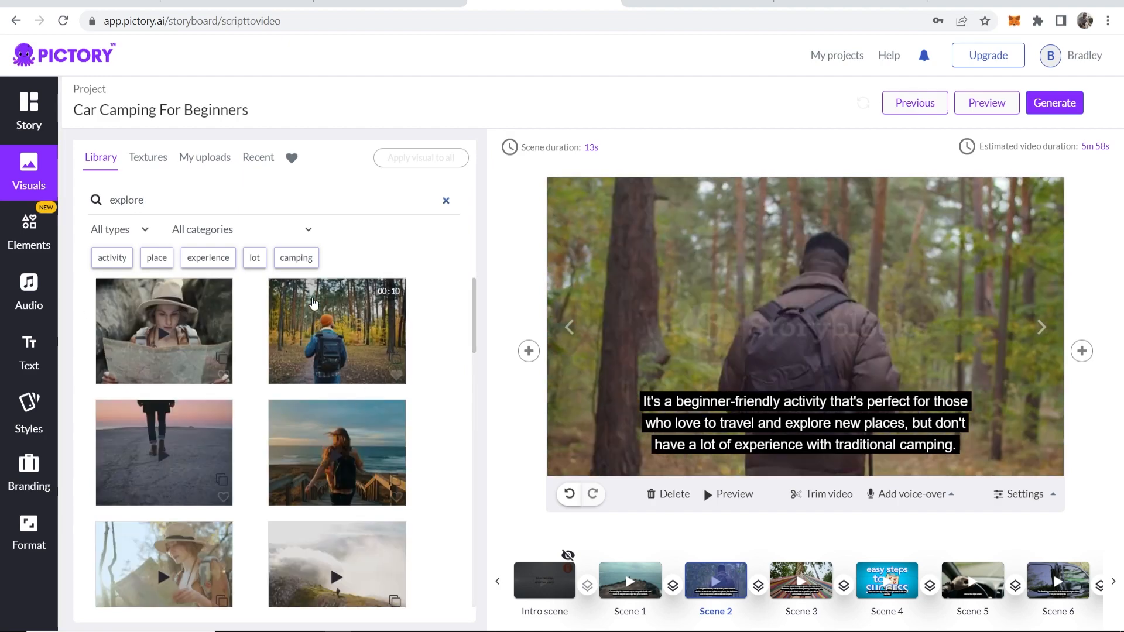
{"action": "left_click", "coordinate": [396, 375]}
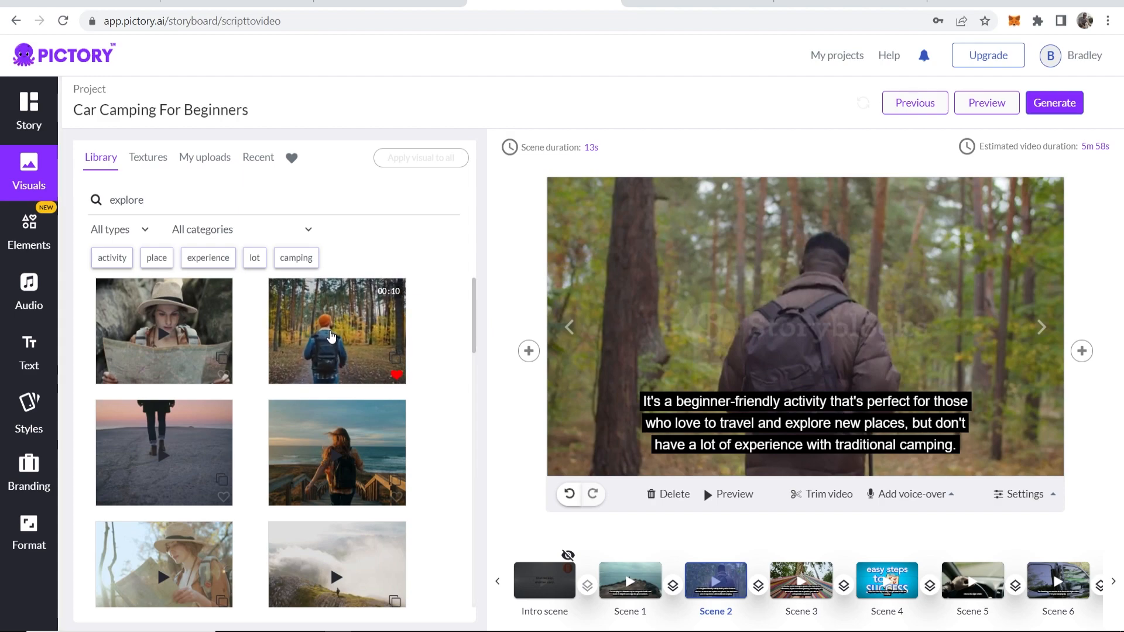
{"action": "left_click_drag", "start_coordinate": [713, 253], "coordinate": [737, 352]}
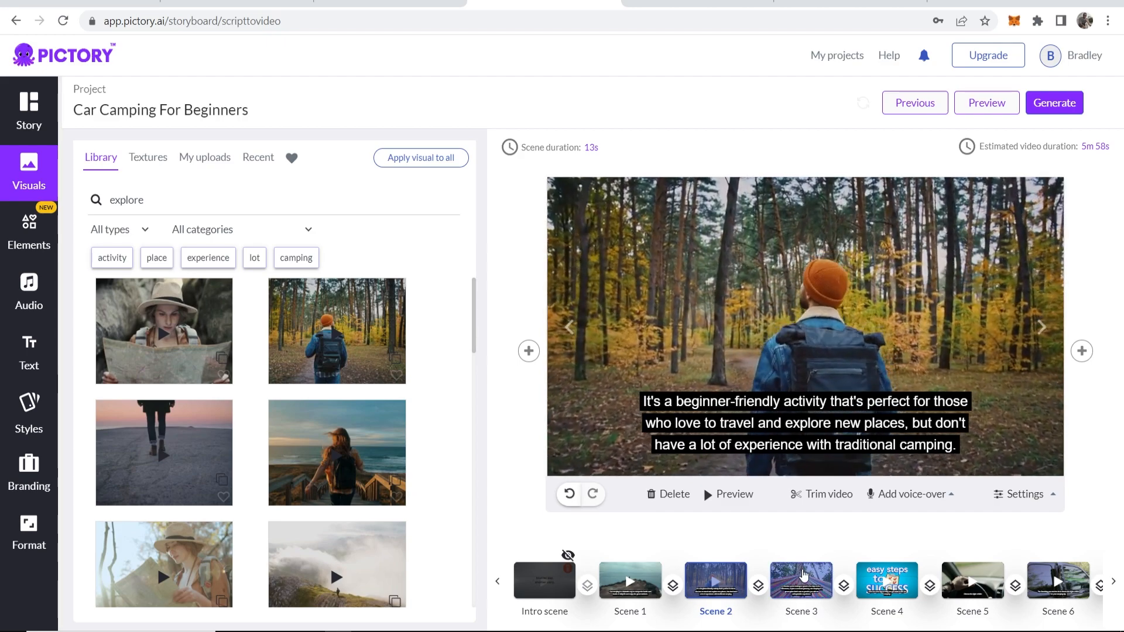
Step: Browse "getaway" and "wilderness" visuals for scene 3 and use the clip of a hiker by a fallen log in the forest
{"action": "left_click", "coordinate": [803, 576]}
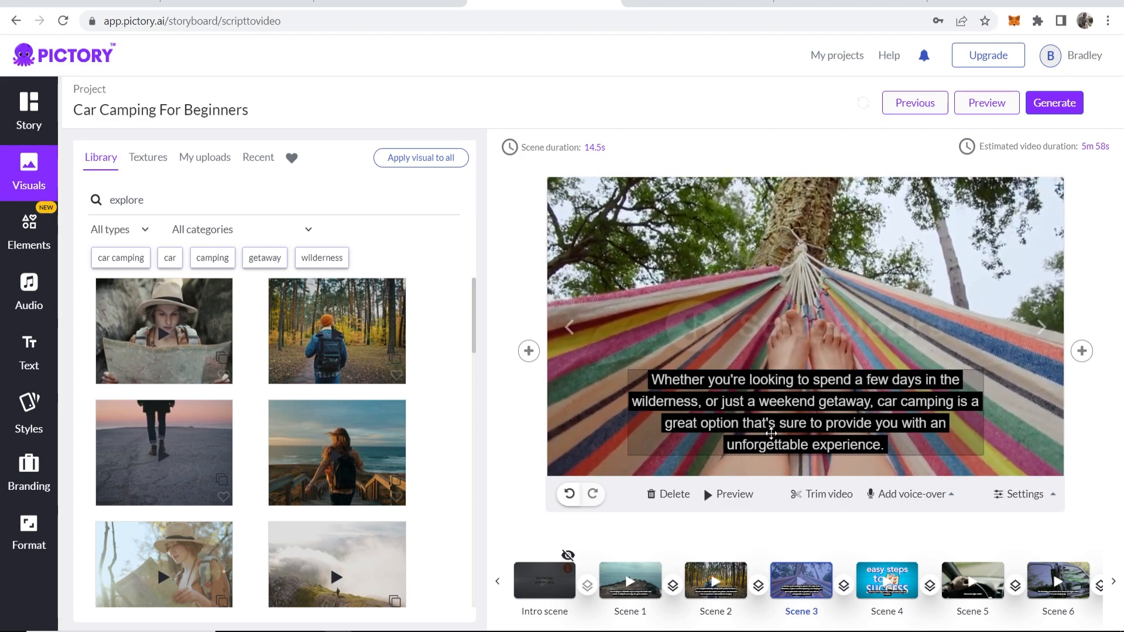
{"action": "left_click", "coordinate": [272, 265]}
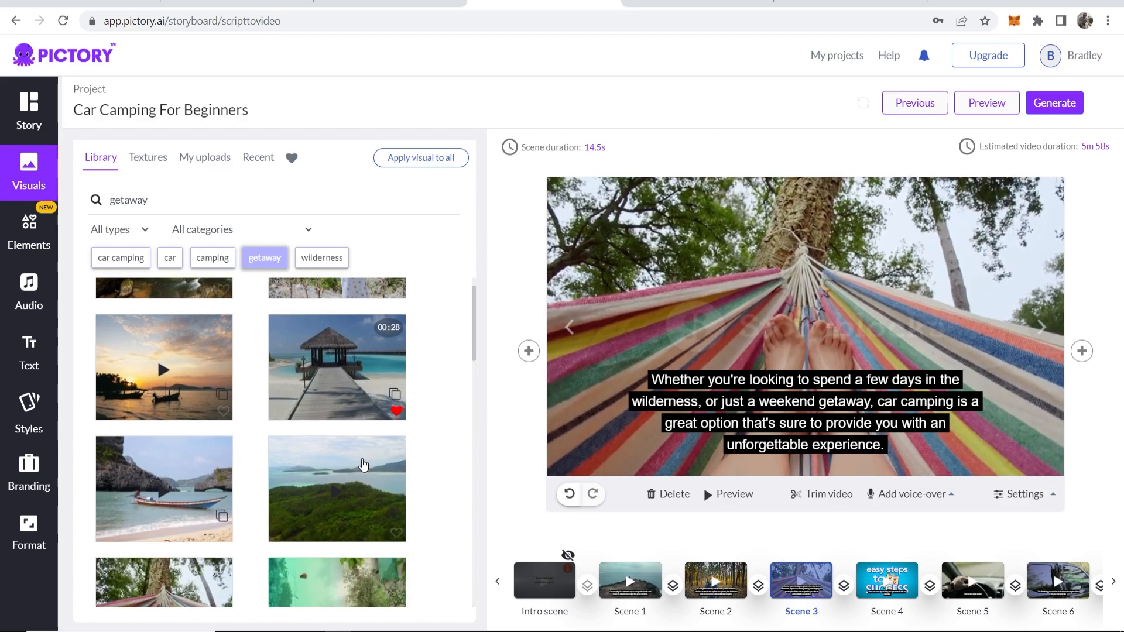
{"action": "scroll", "coordinate": [363, 464], "scroll_direction": "down", "scroll_amount": 5}
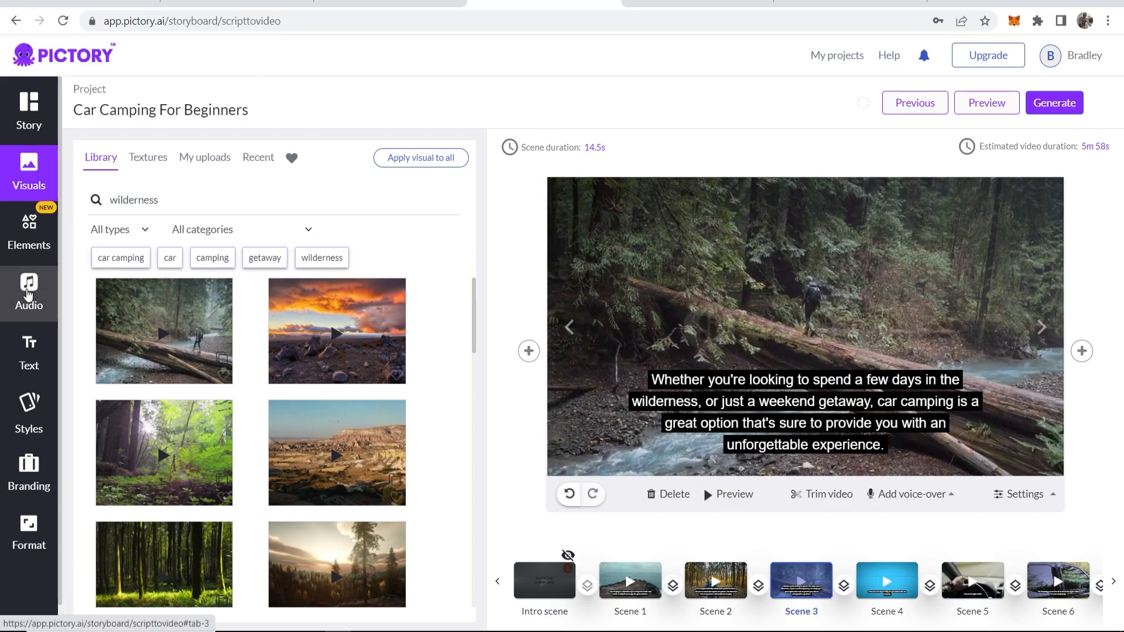
Step: Set the background music volume to 14% and apply the US English male voice Matthew as the voice-over
{"action": "left_click", "coordinate": [48, 292]}
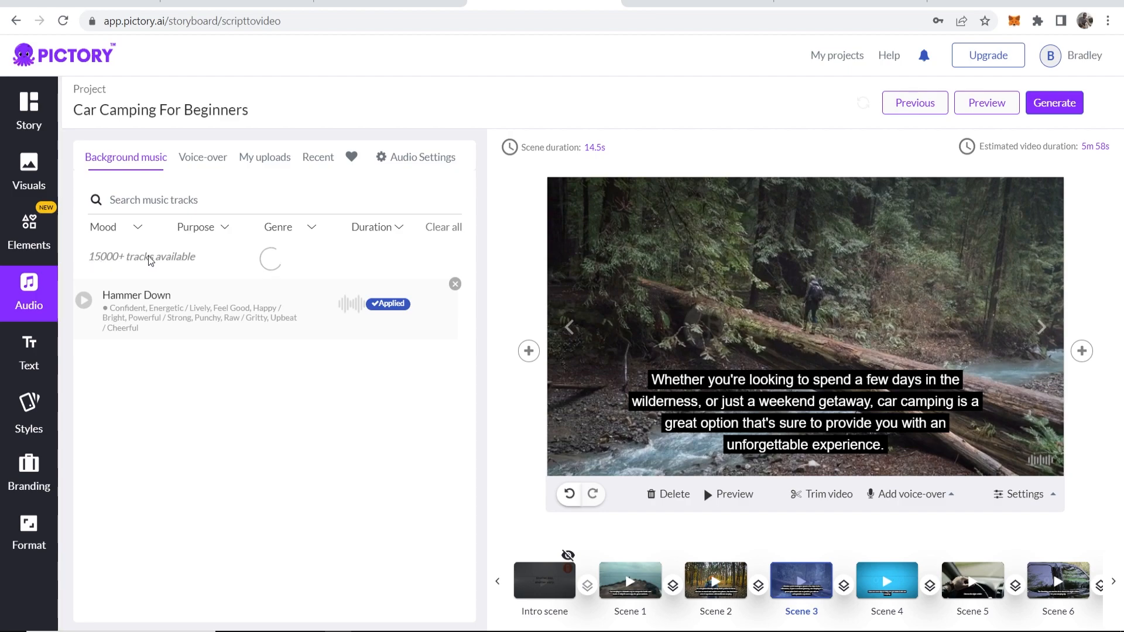
{"action": "left_click", "coordinate": [456, 285]}
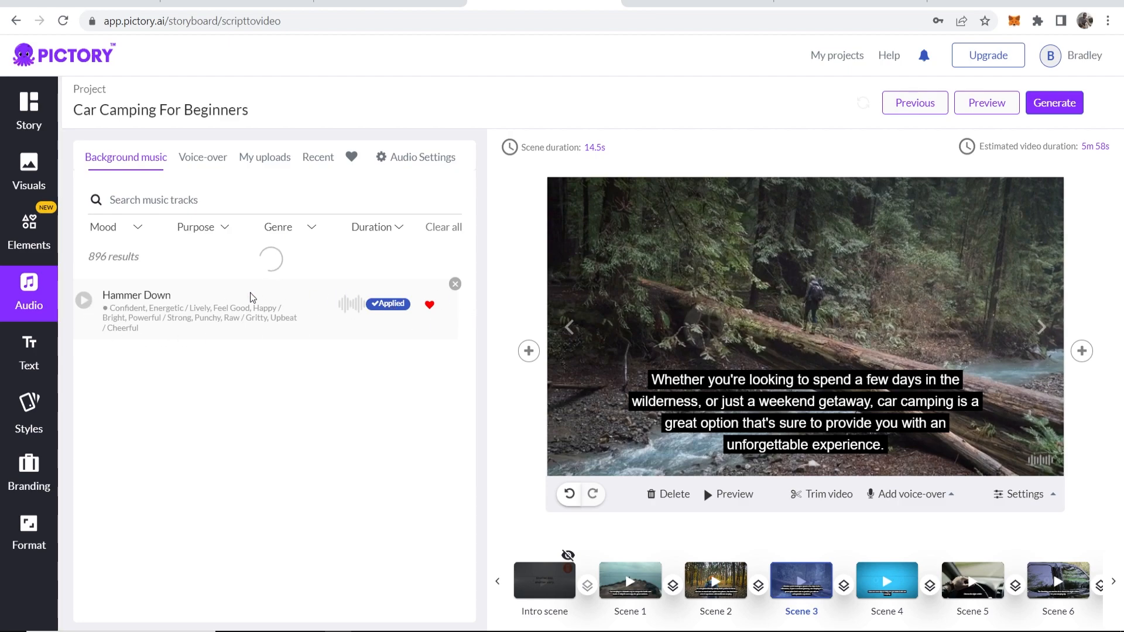
{"action": "left_click", "coordinate": [412, 166]}
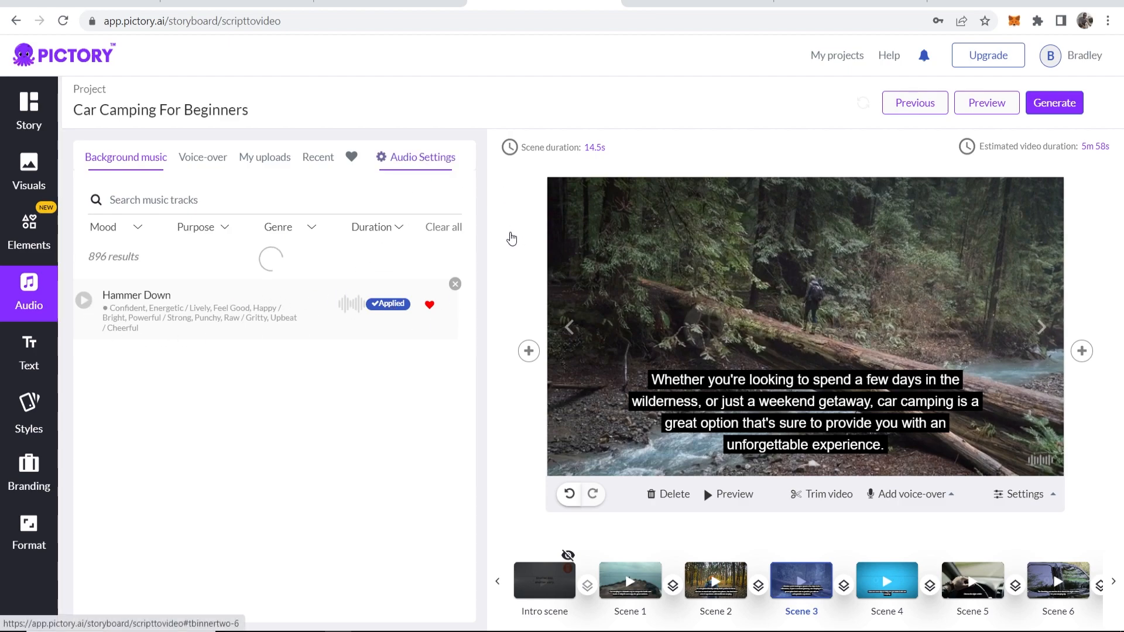
{"action": "left_click_drag", "start_coordinate": [415, 226], "coordinate": [228, 233]}
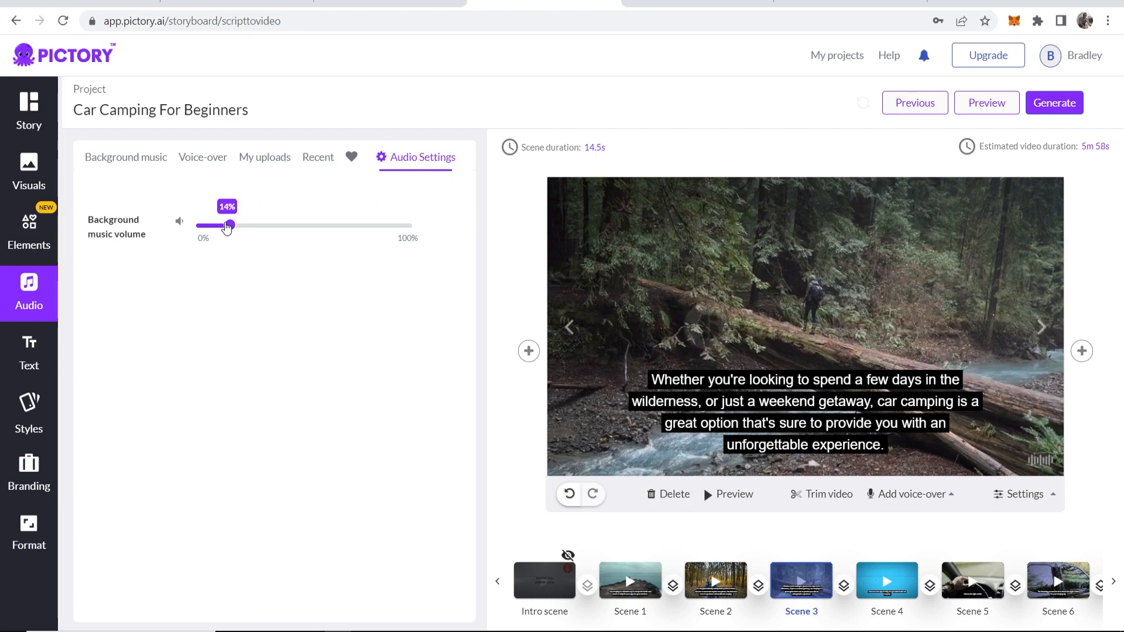
{"action": "left_click", "coordinate": [200, 157]}
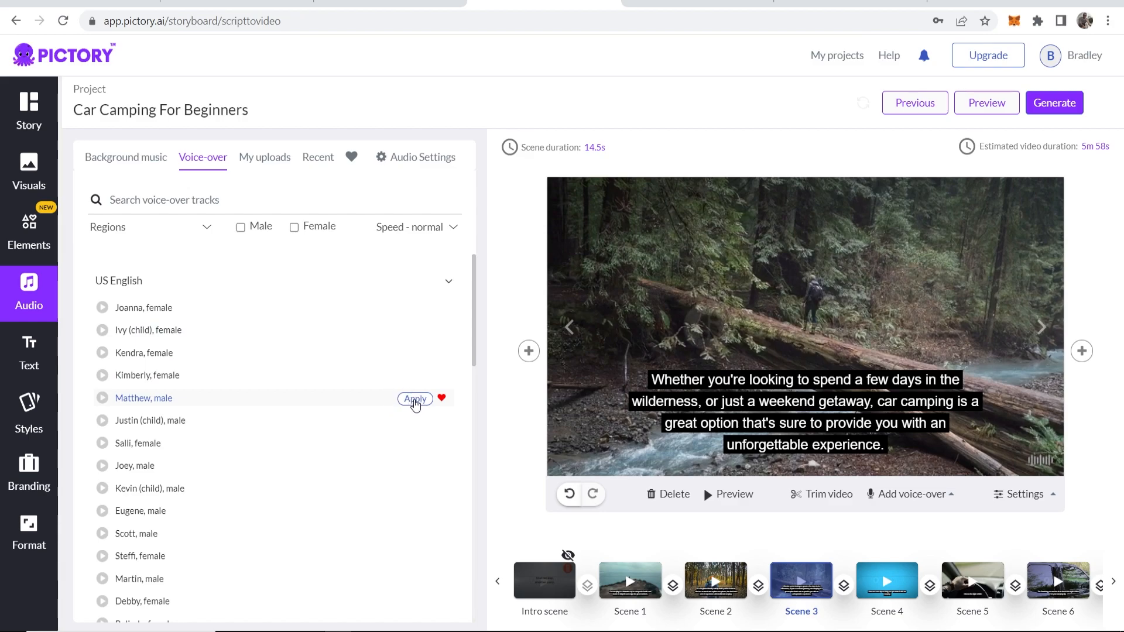
{"action": "left_click", "coordinate": [415, 402]}
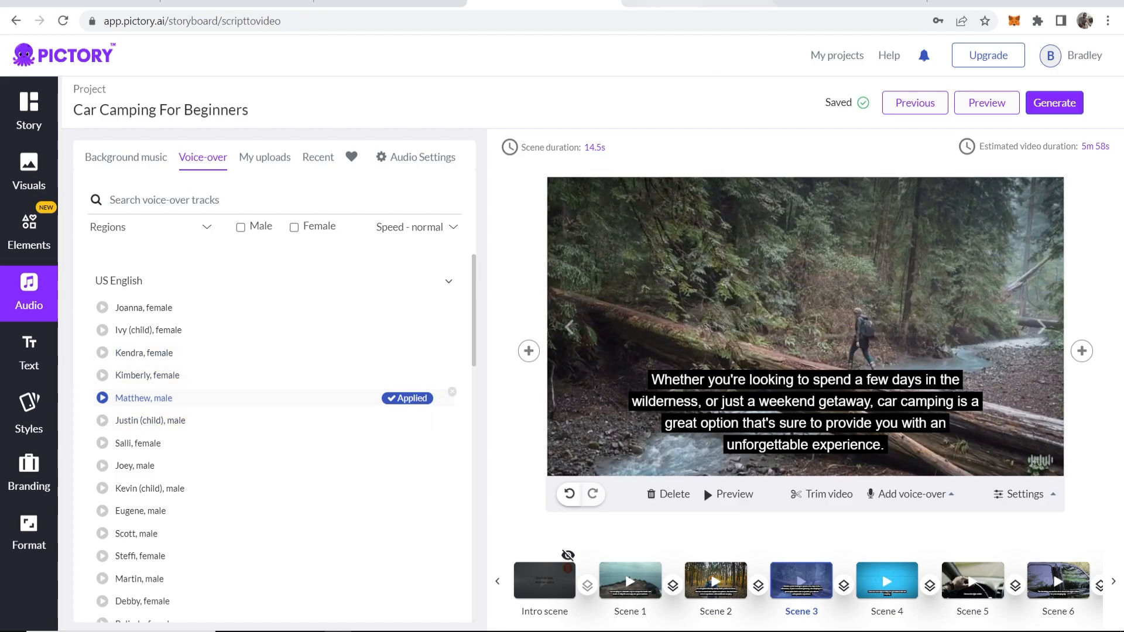
Step: Look at the voice project in Murf, then view the upload area for custom voice-over files in Pictory
{"action": "key", "text": "ctrl+Tab"}
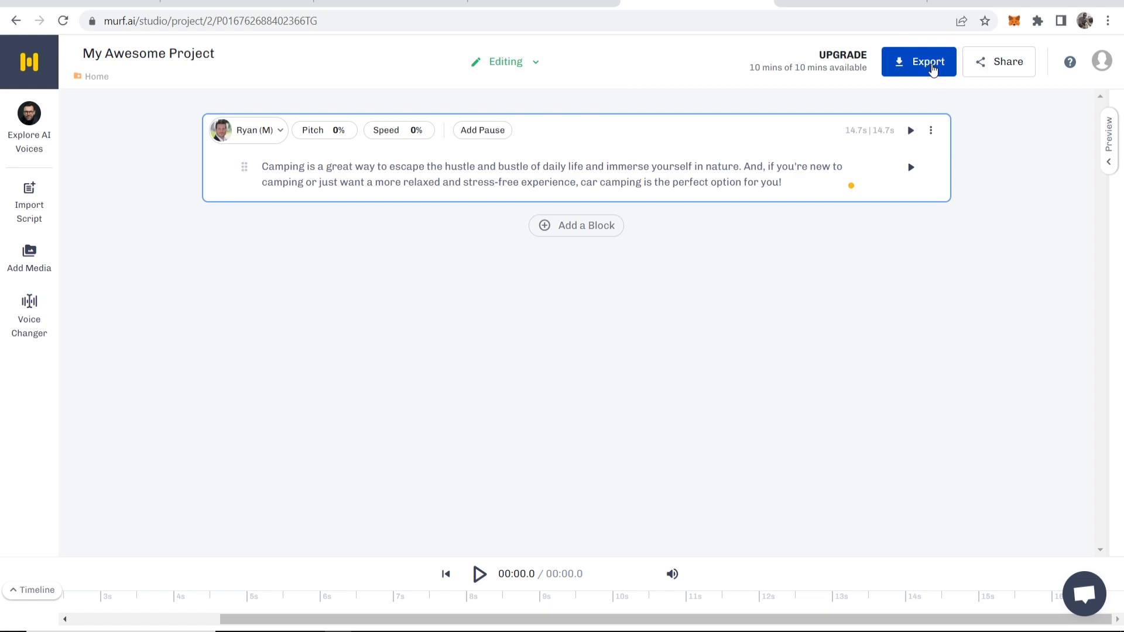
{"action": "left_click", "coordinate": [512, 11]}
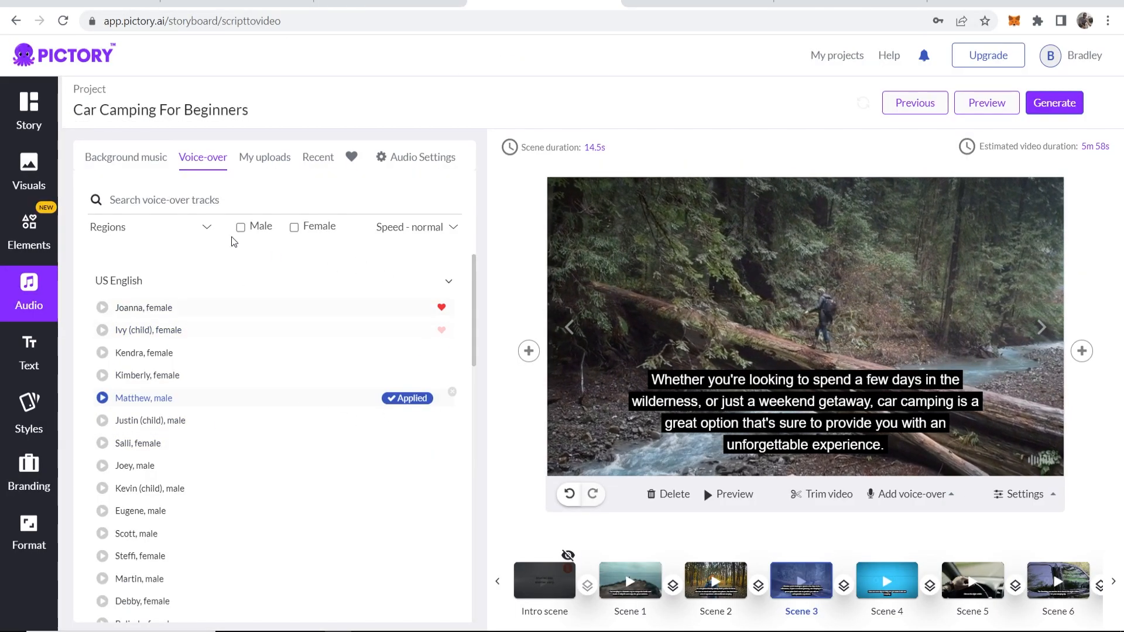
{"action": "left_click", "coordinate": [275, 166]}
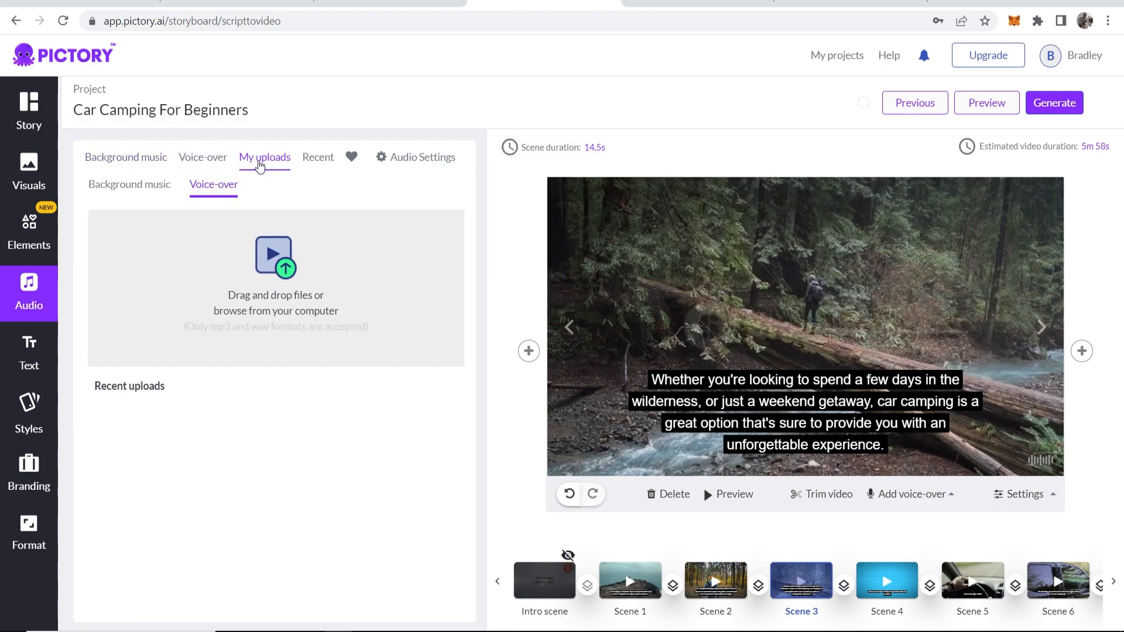
Step: Generate the project as a video and download the finished file
{"action": "mouse_move", "coordinate": [1060, 110]}
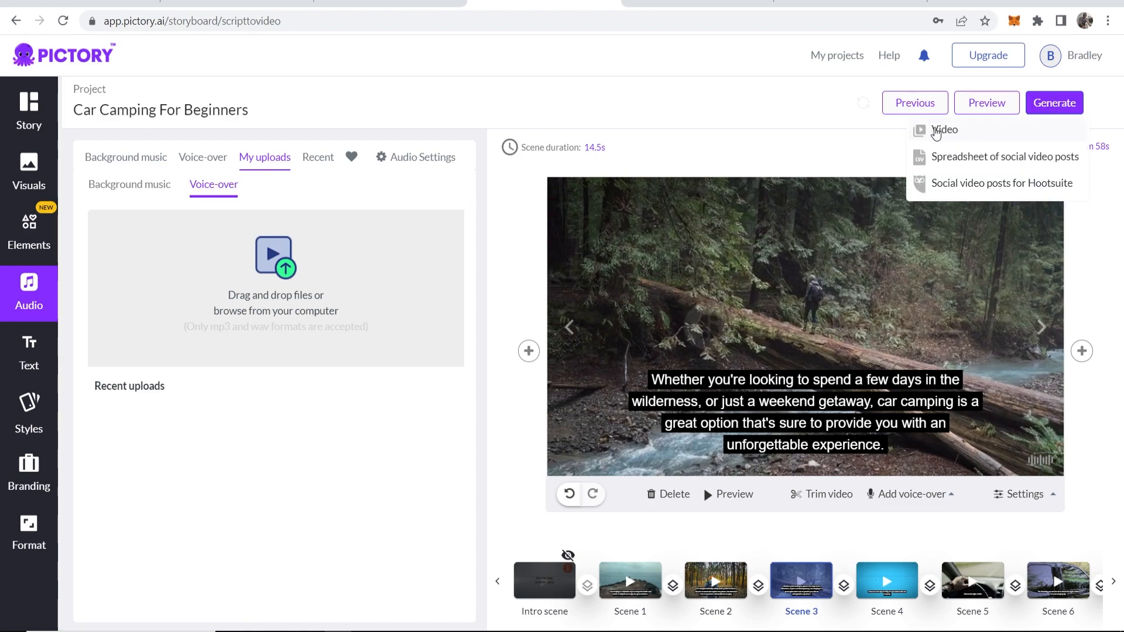
{"action": "left_click", "coordinate": [972, 131]}
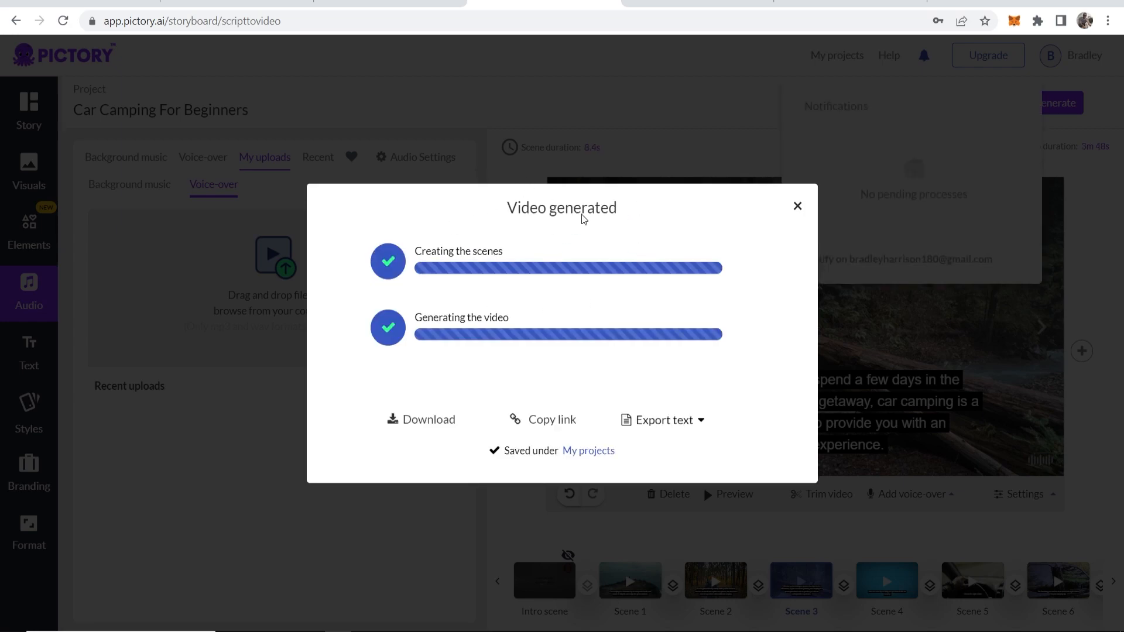
{"action": "left_click", "coordinate": [416, 419]}
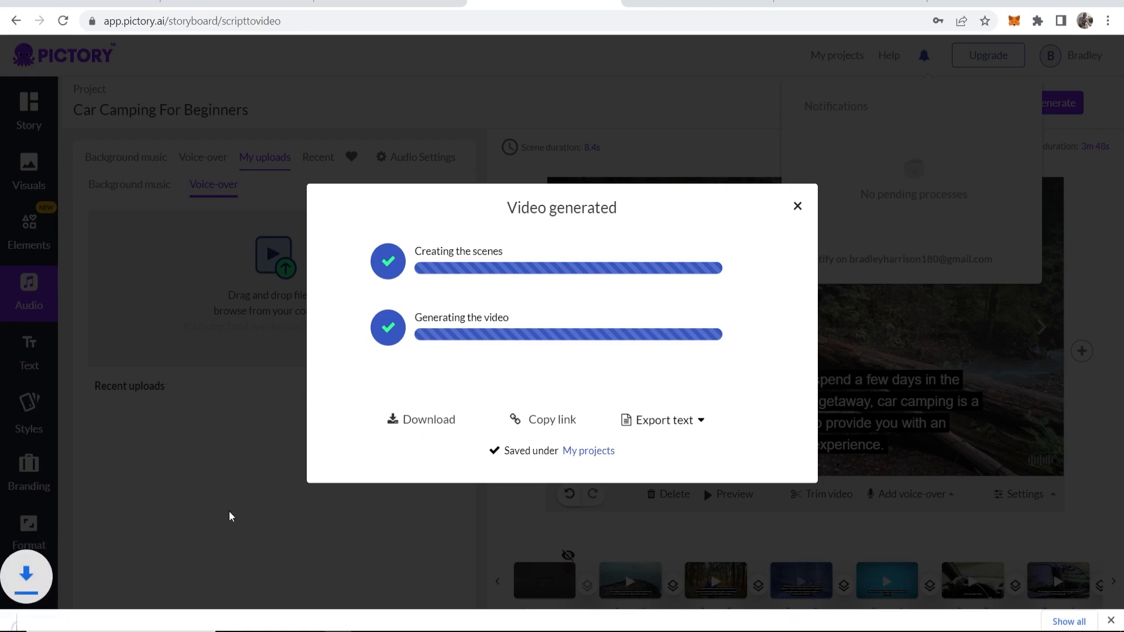